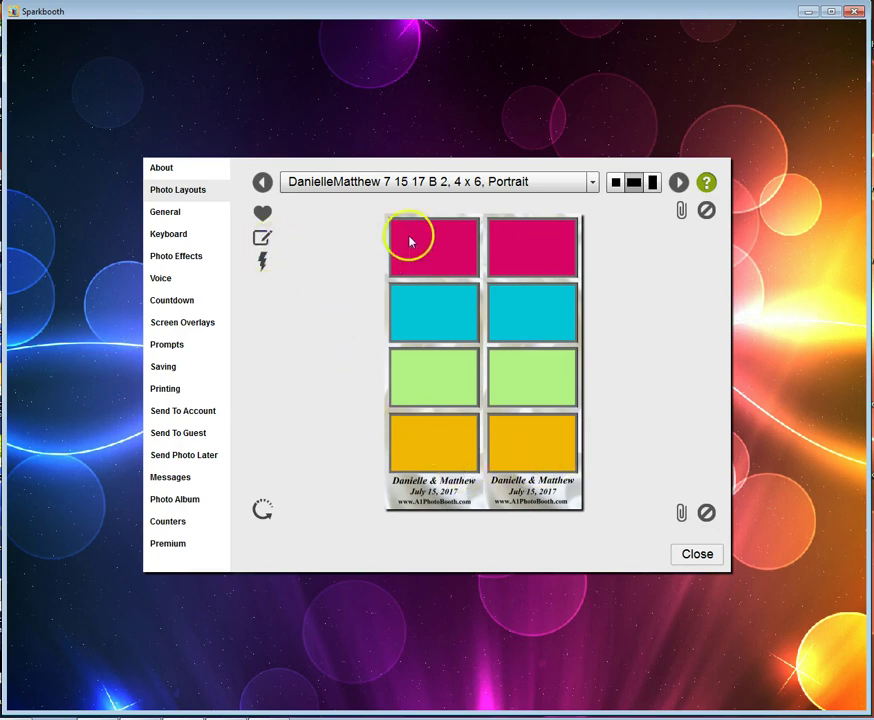
# Step: Open the layout editor from Photo Layouts on the current 4 x 6 portrait wedding strip
pyautogui.click(263, 238)
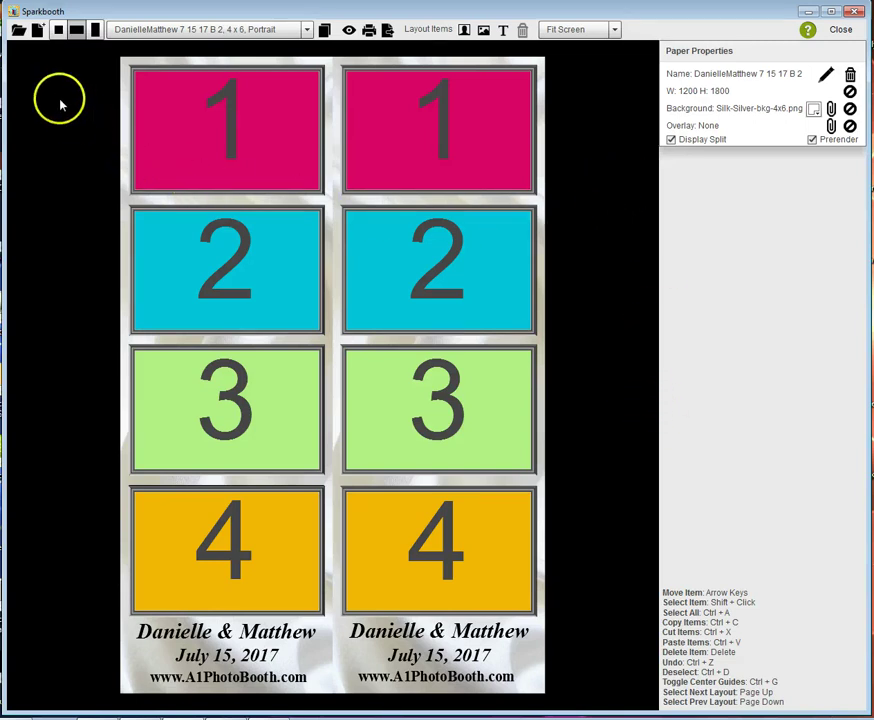
# Step: Create a new layout named HHHHH with 'Strip layout printed doubled' ticked
pyautogui.click(36, 31)
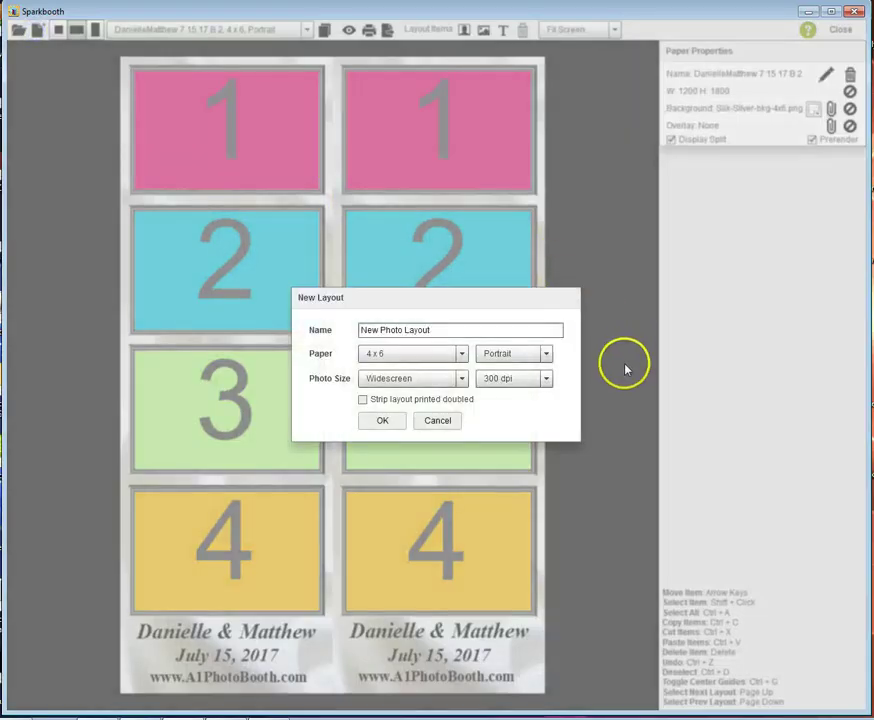
pyautogui.moveTo(442, 331); pyautogui.dragTo(304, 322)
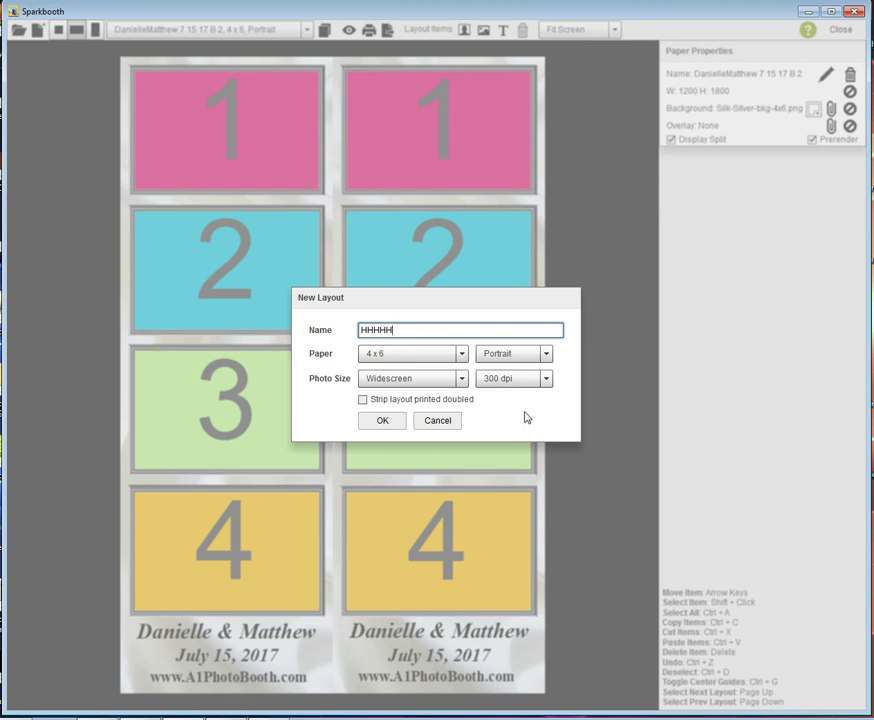
pyautogui.click(363, 400)
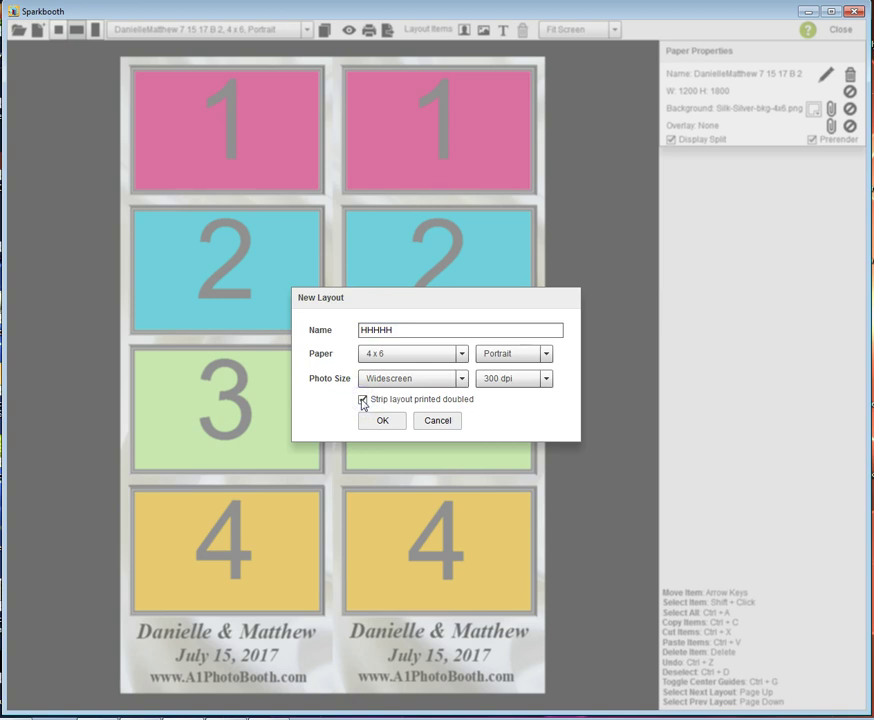
pyautogui.click(379, 421)
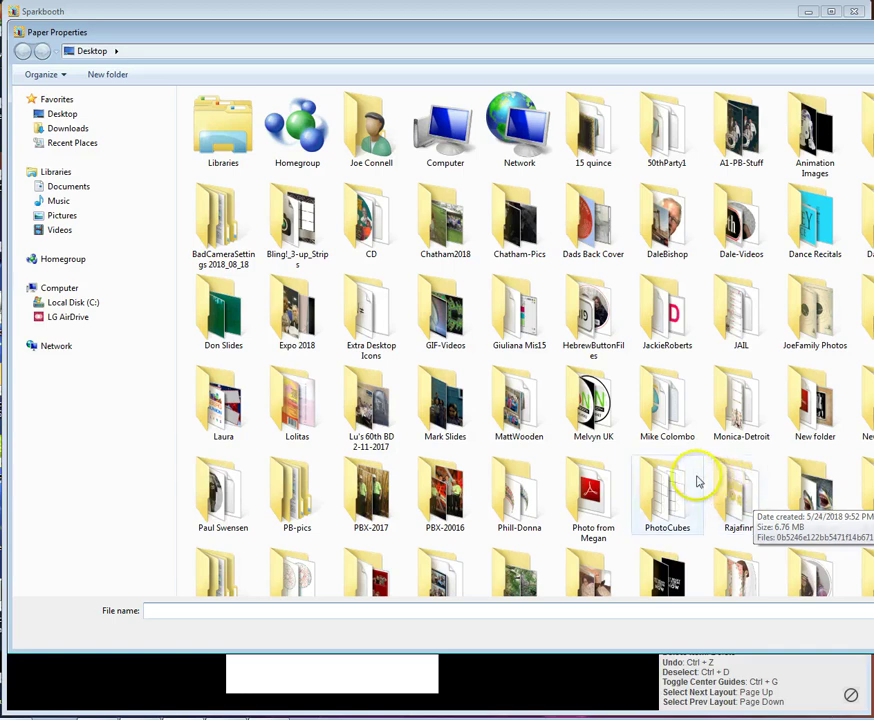
# Step: Set Tower1.png from the Monica-Detroit folder as the layout background
pyautogui.doubleClick(742, 408)
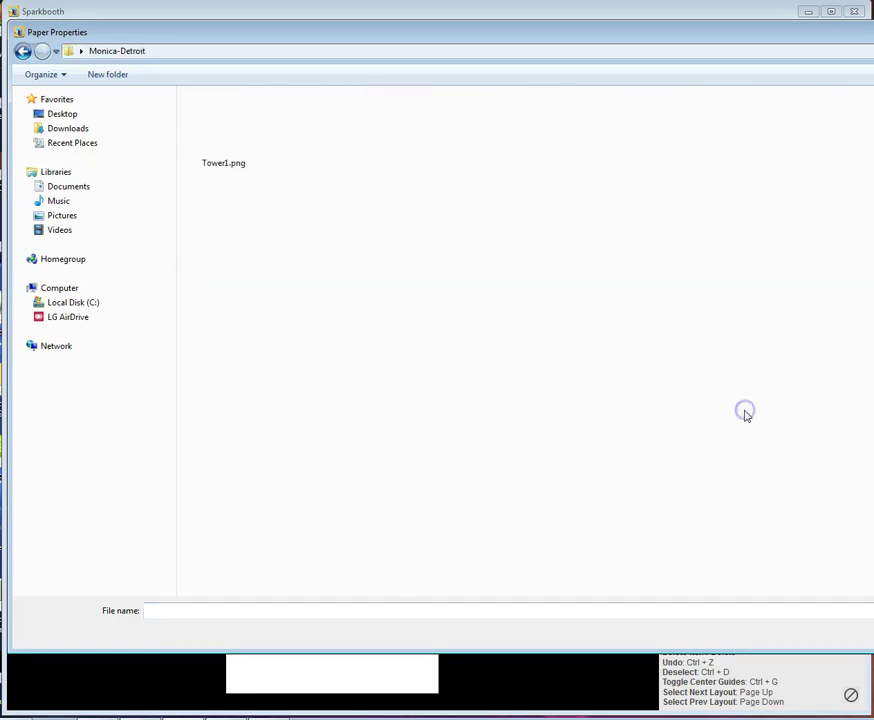
pyautogui.click(228, 150)
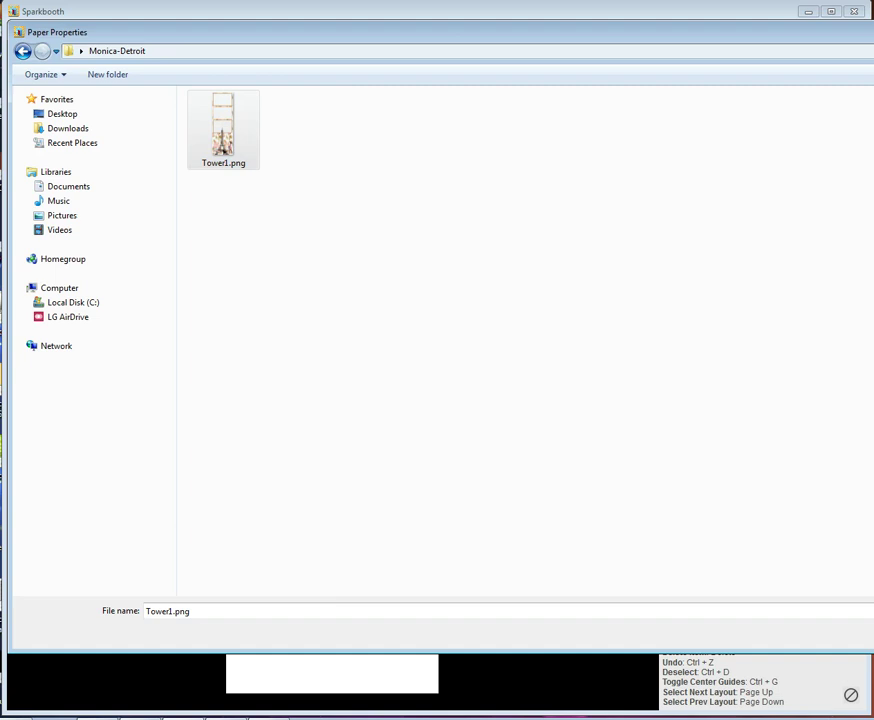
pyautogui.press('Return')
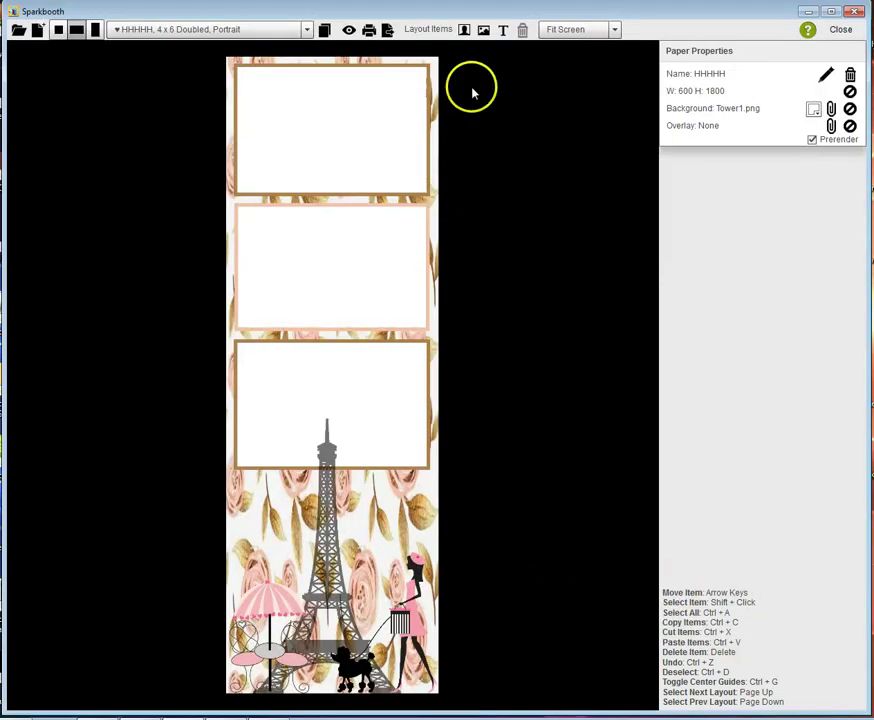
# Step: Add photo box 1 and size it to fill the artwork's top frame
pyautogui.click(463, 31)
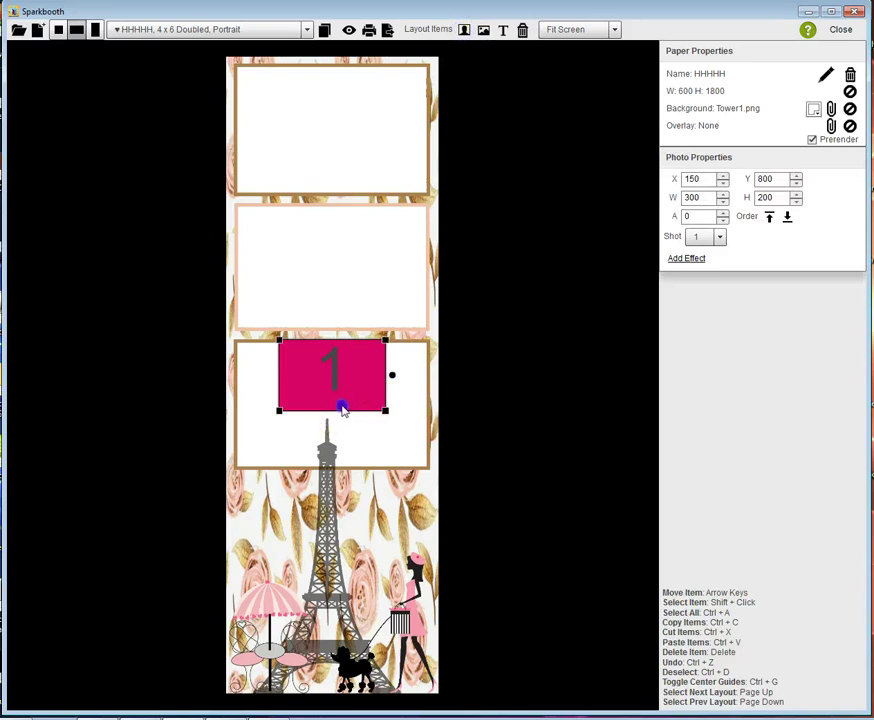
pyautogui.moveTo(326, 198); pyautogui.dragTo(292, 98)
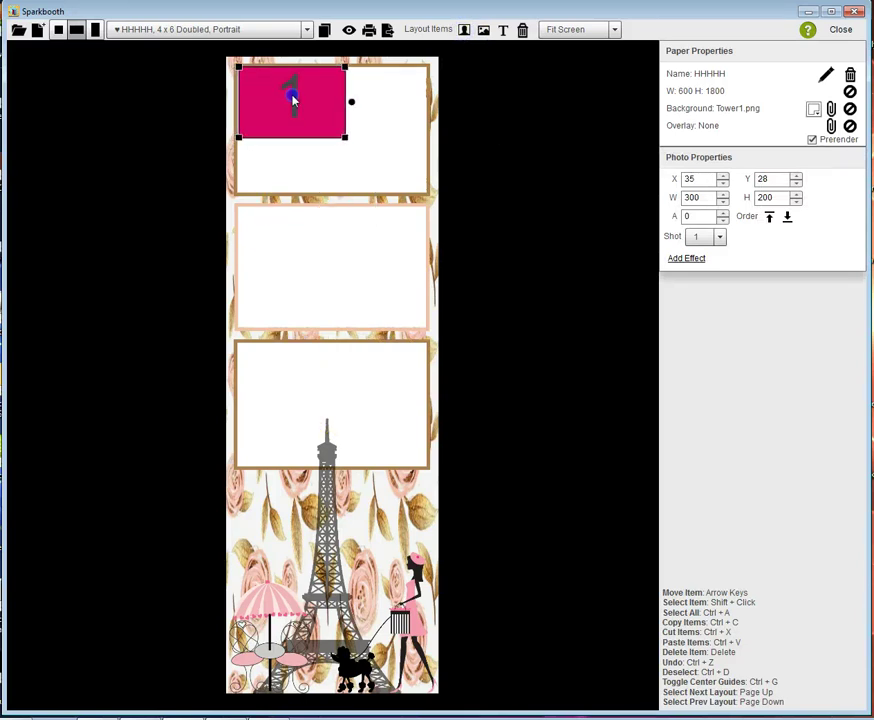
pyautogui.click(341, 142)
pyautogui.moveTo(344, 142); pyautogui.dragTo(431, 197)
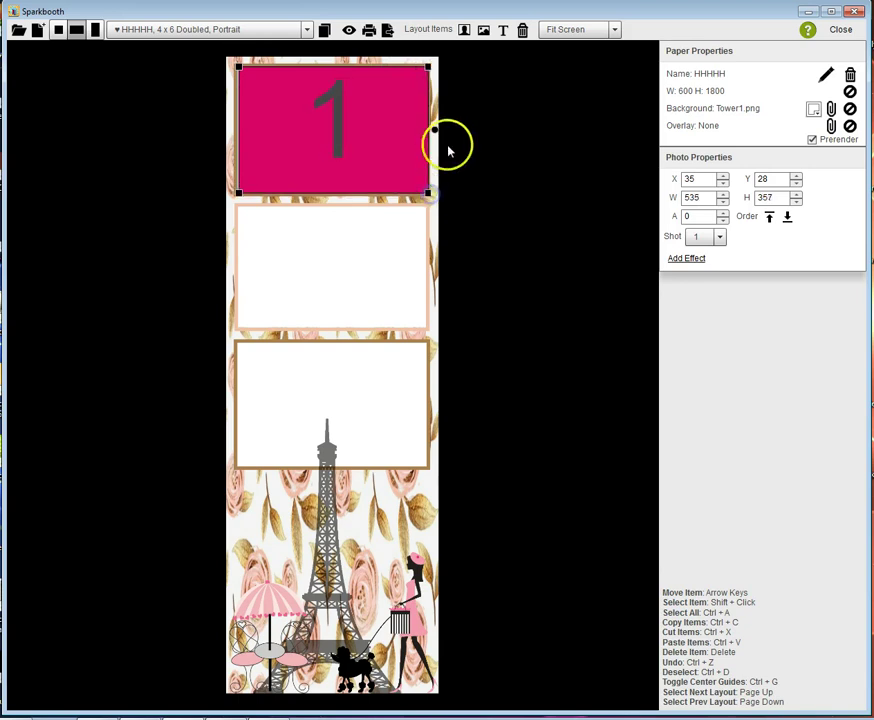
pyautogui.press('Left')
pyautogui.press('Left')
pyautogui.press('Left')
pyautogui.press('Left')
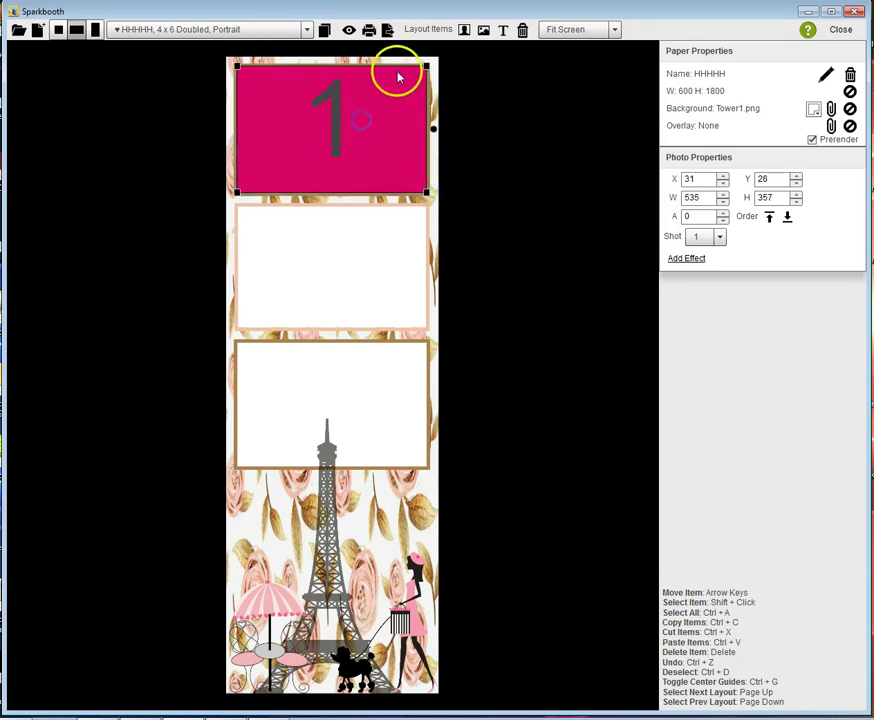
# Step: Add photo boxes 2 and 3 and fit them into the middle and bottom frames
pyautogui.click(464, 29)
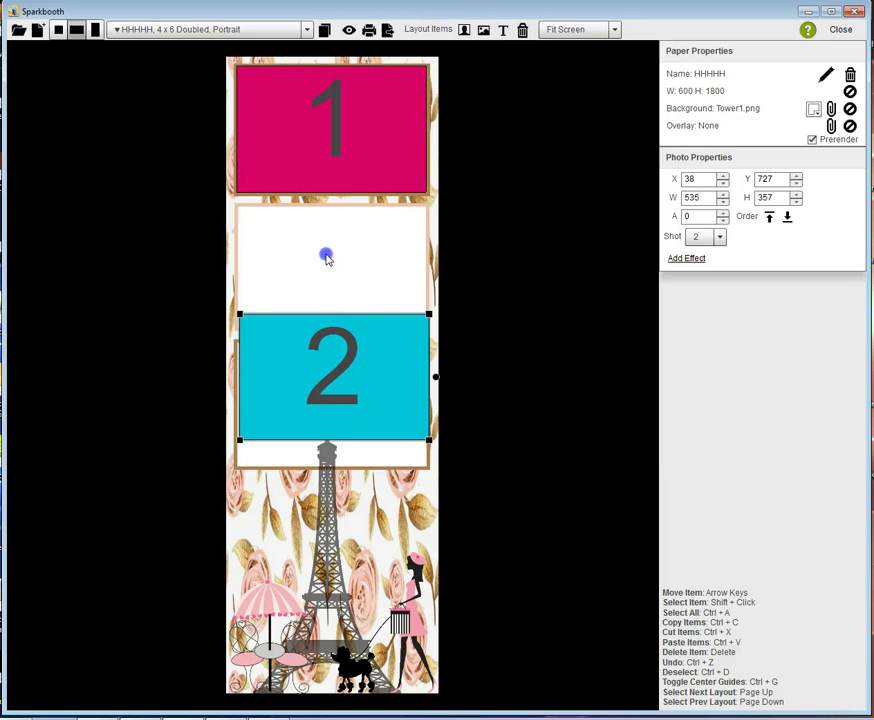
pyautogui.click(322, 297)
pyautogui.moveTo(320, 316); pyautogui.dragTo(313, 247)
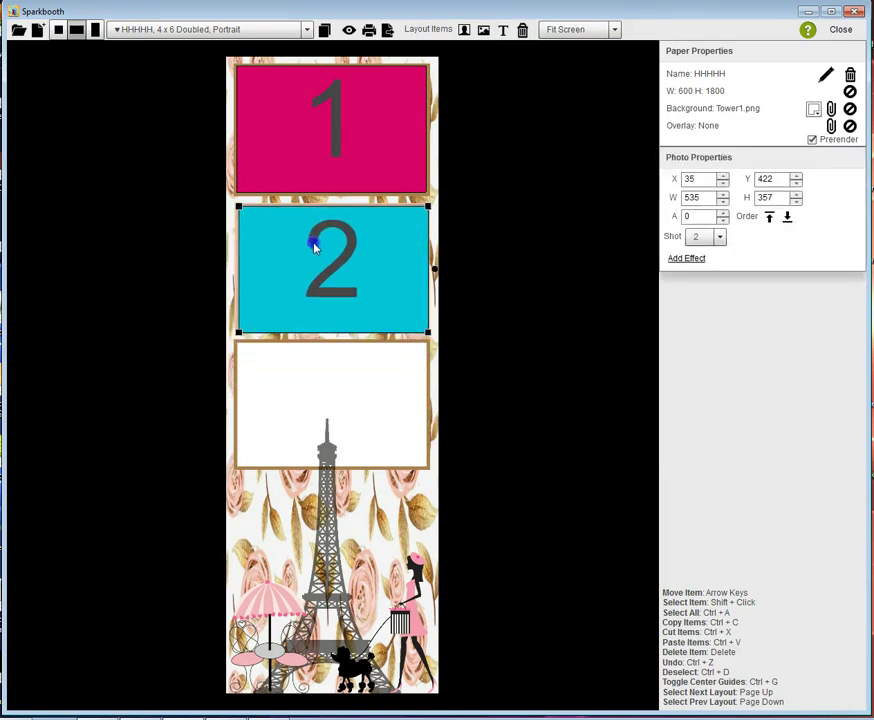
pyautogui.press('Left')
pyautogui.press('Left')
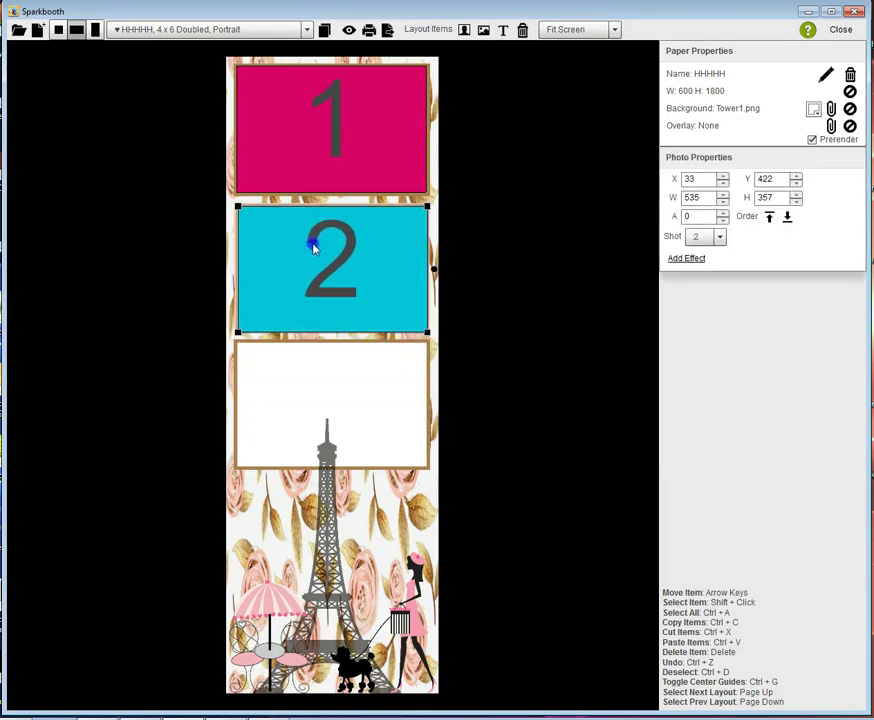
pyautogui.click(464, 29)
pyautogui.moveTo(313, 412); pyautogui.dragTo(306, 433)
pyautogui.press('Right')
pyautogui.press('Right')
pyautogui.press('Right')
pyautogui.press('Right')
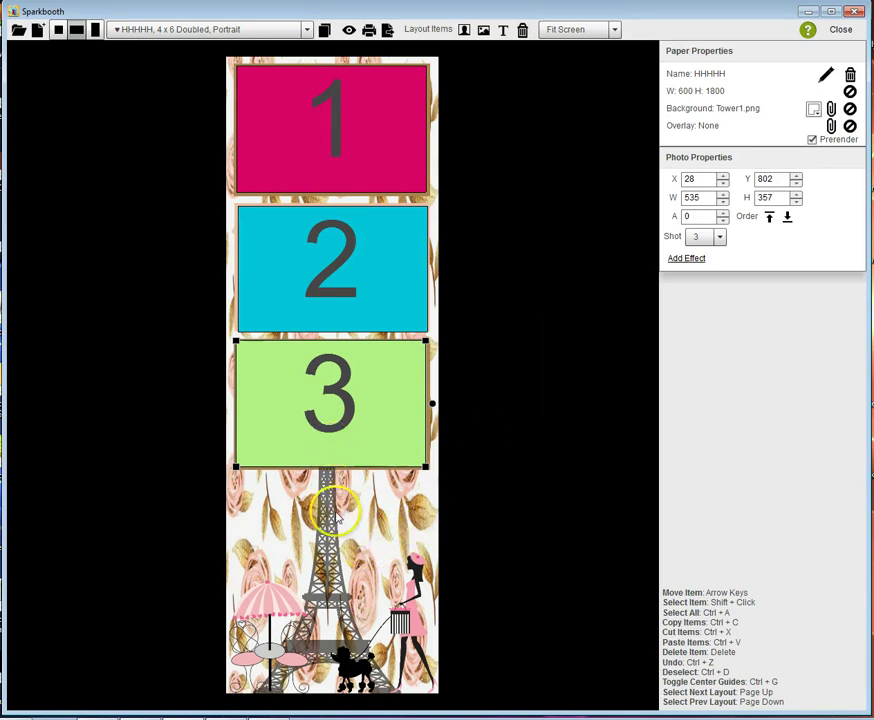
# Step: Dismiss the background image picker without changes and deselect photo box 3
pyautogui.click(830, 125)
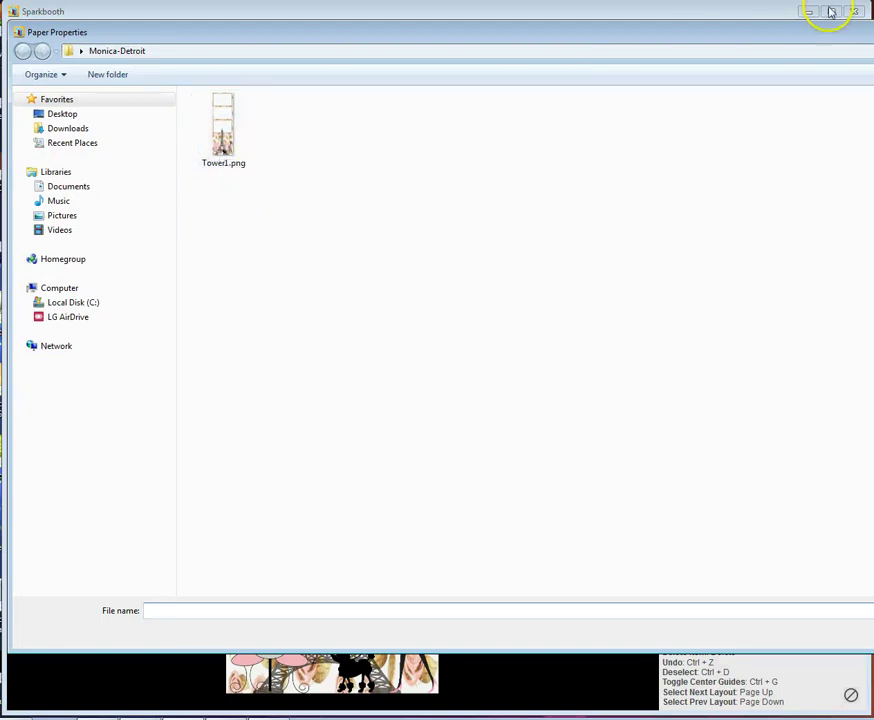
pyautogui.press('Escape')
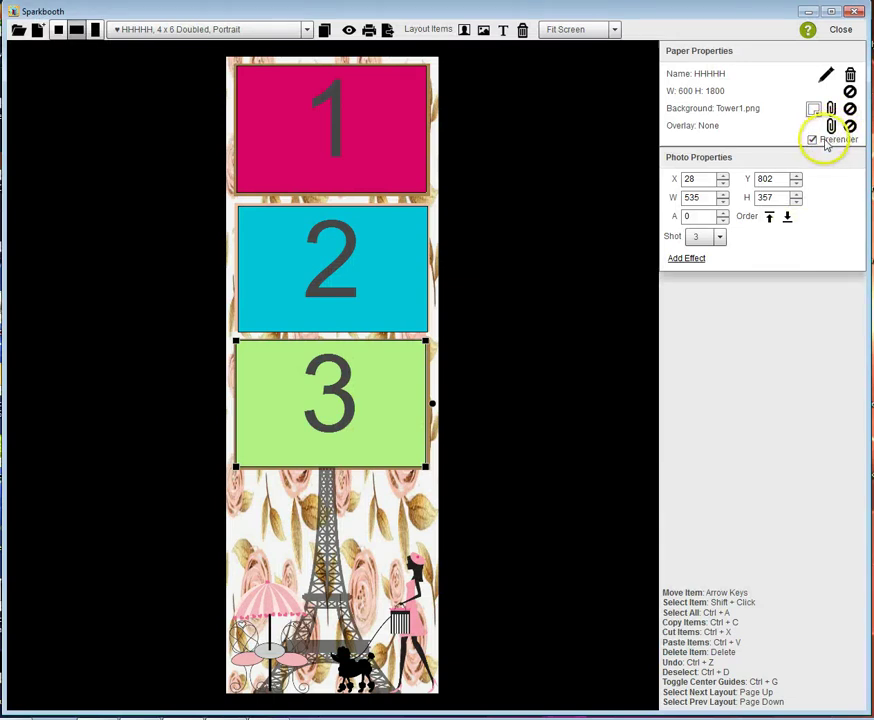
pyautogui.click(503, 406)
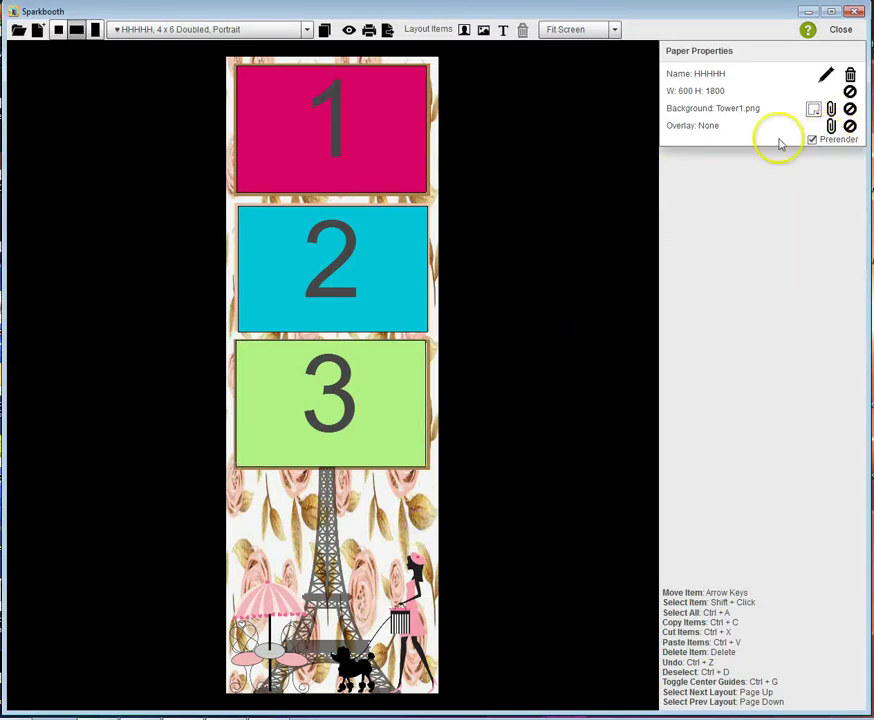
# Step: Add Tower1.png as a full-size image layer and preview the strip with sample photos
pyautogui.click(484, 32)
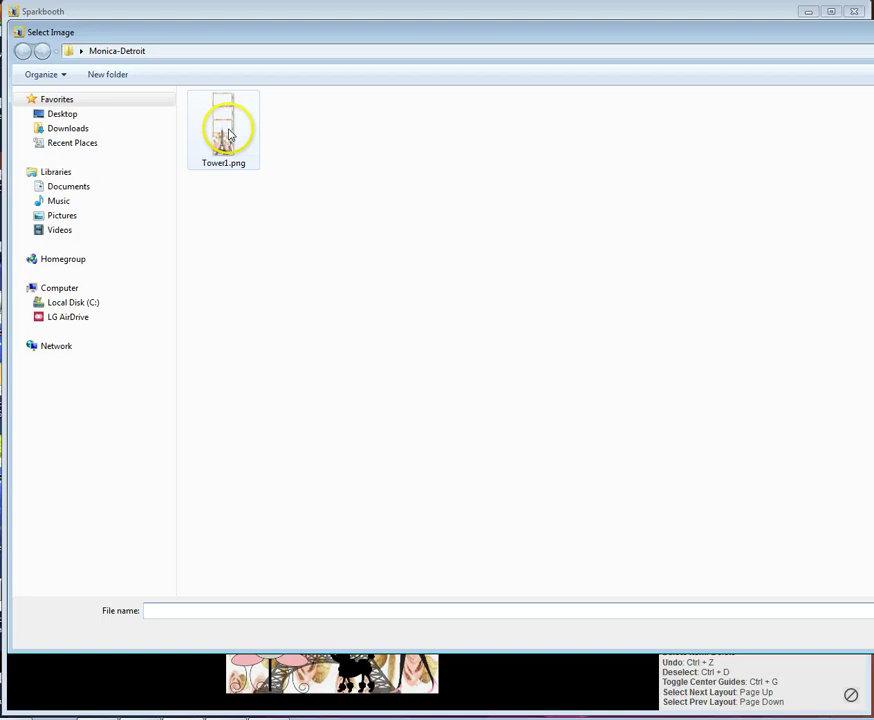
pyautogui.click(229, 134)
pyautogui.click(870, 640)
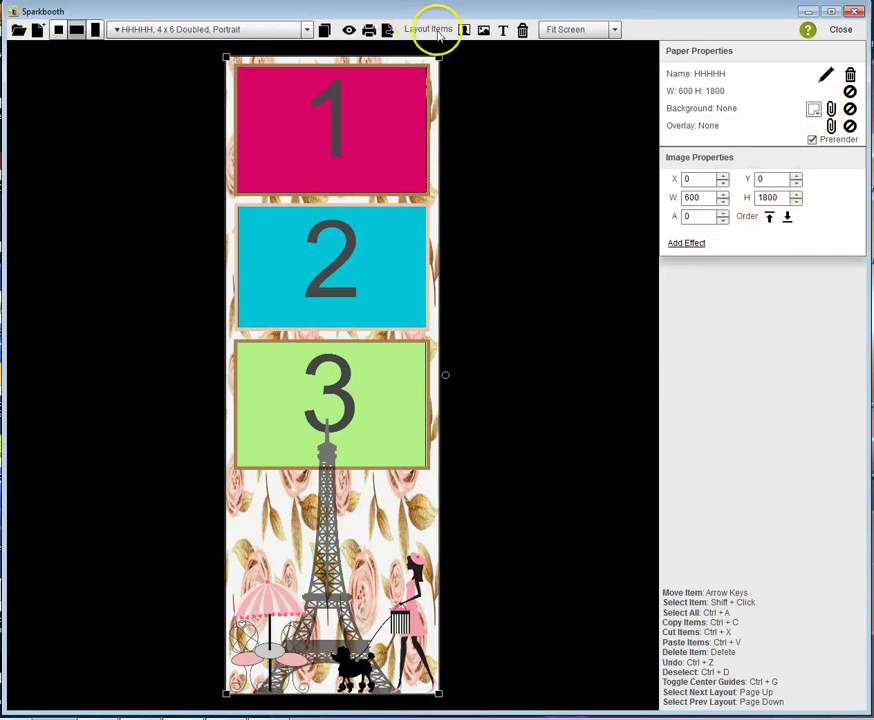
pyautogui.click(348, 31)
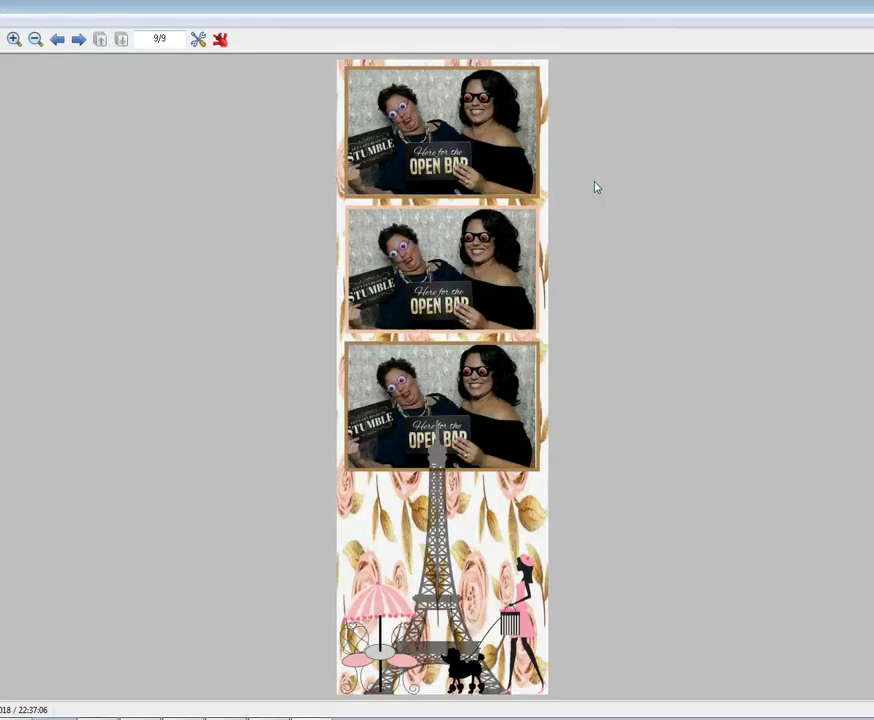
pyautogui.click(718, 236)
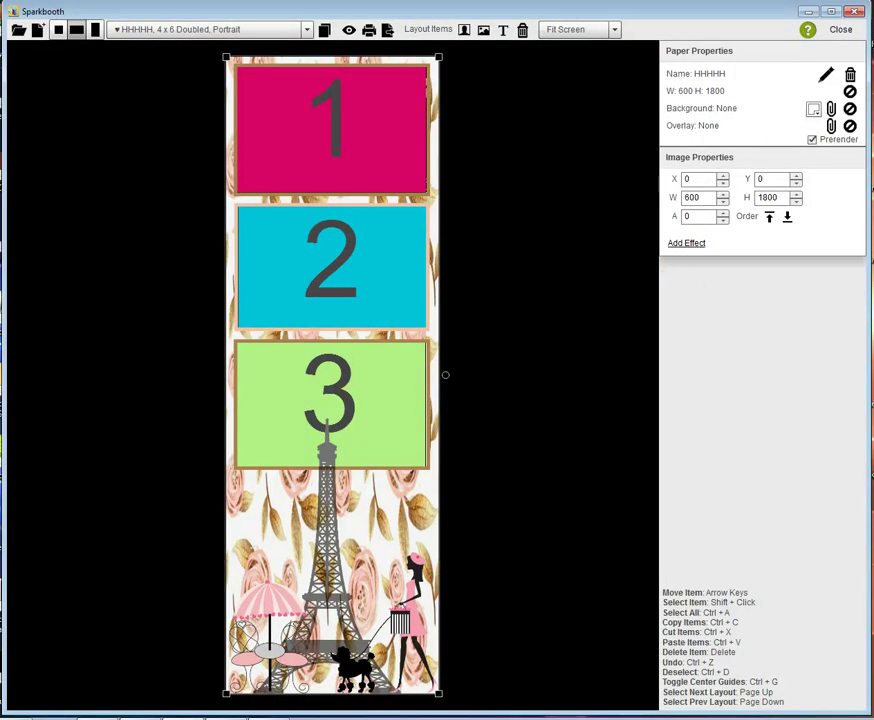
pyautogui.click(840, 30)
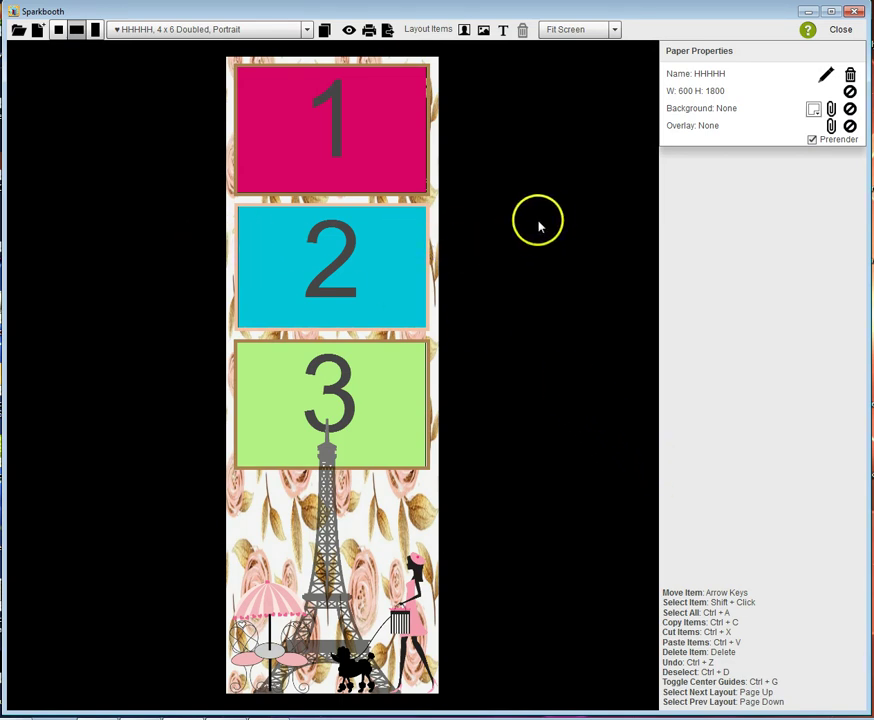
# Step: Delete the HHHHH layout and start a new layout set to Landscape orientation
pyautogui.click(851, 78)
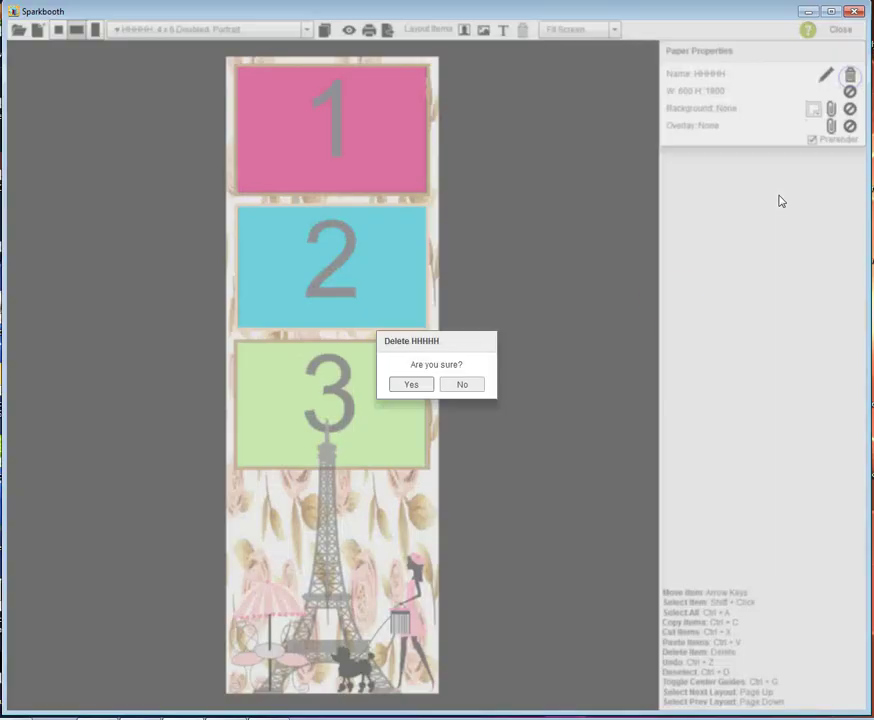
pyautogui.click(411, 385)
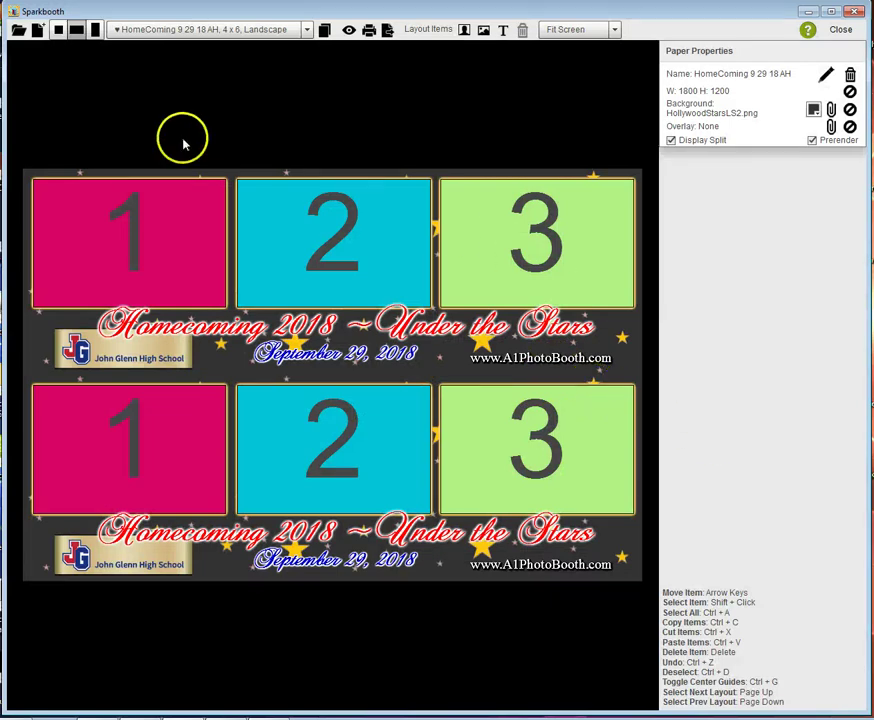
pyautogui.click(38, 33)
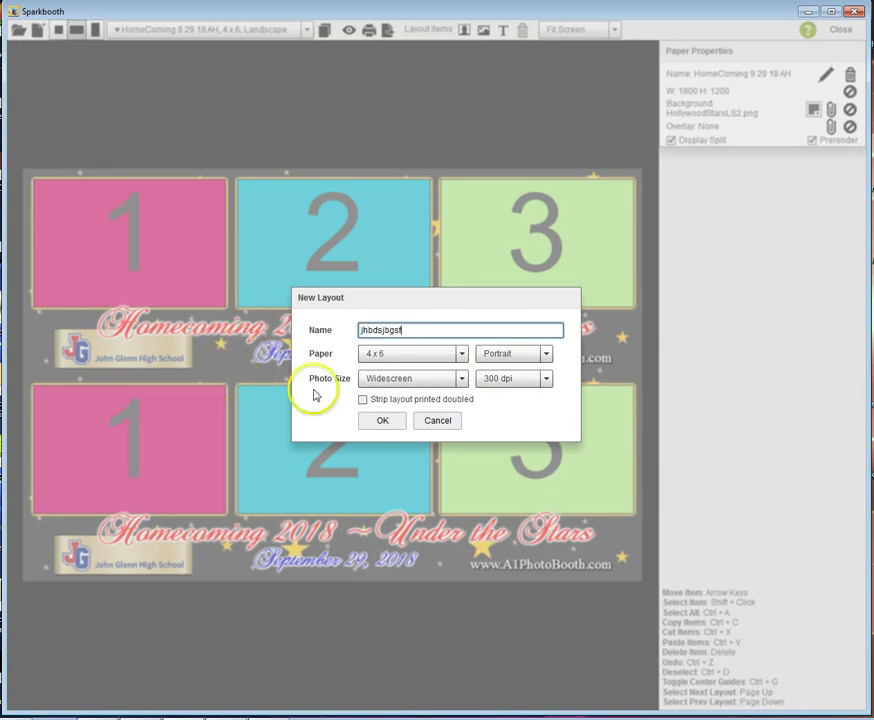
pyautogui.click(545, 354)
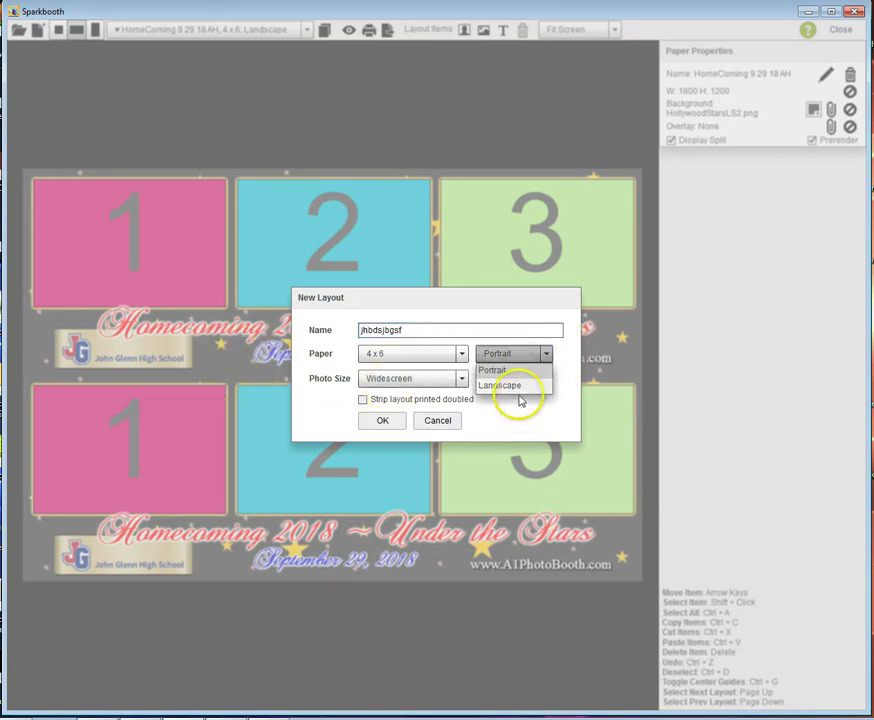
pyautogui.click(517, 388)
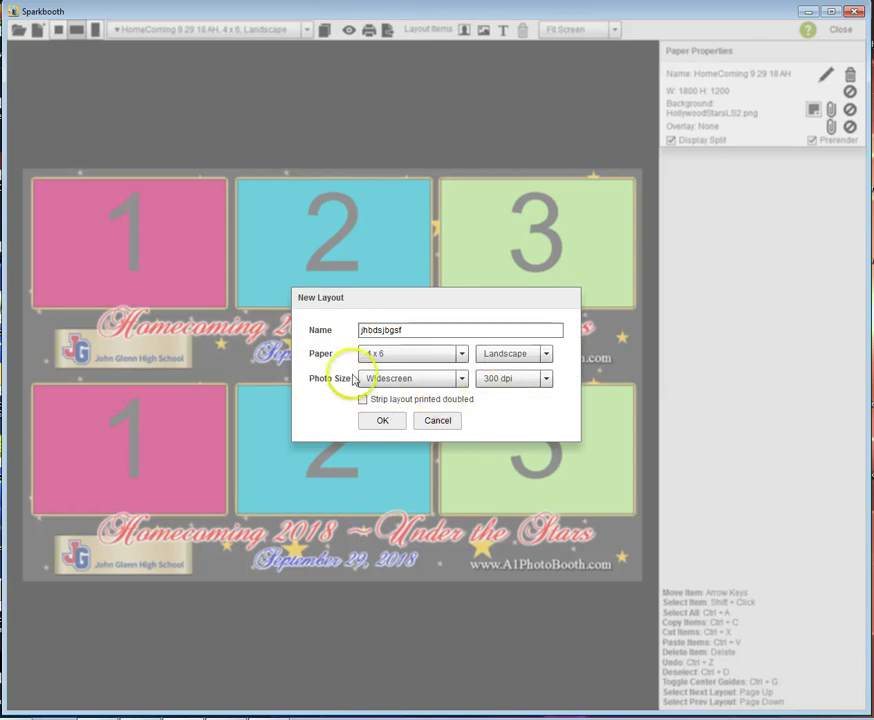
# Step: Create the landscape test layout, then delete it
pyautogui.click(383, 419)
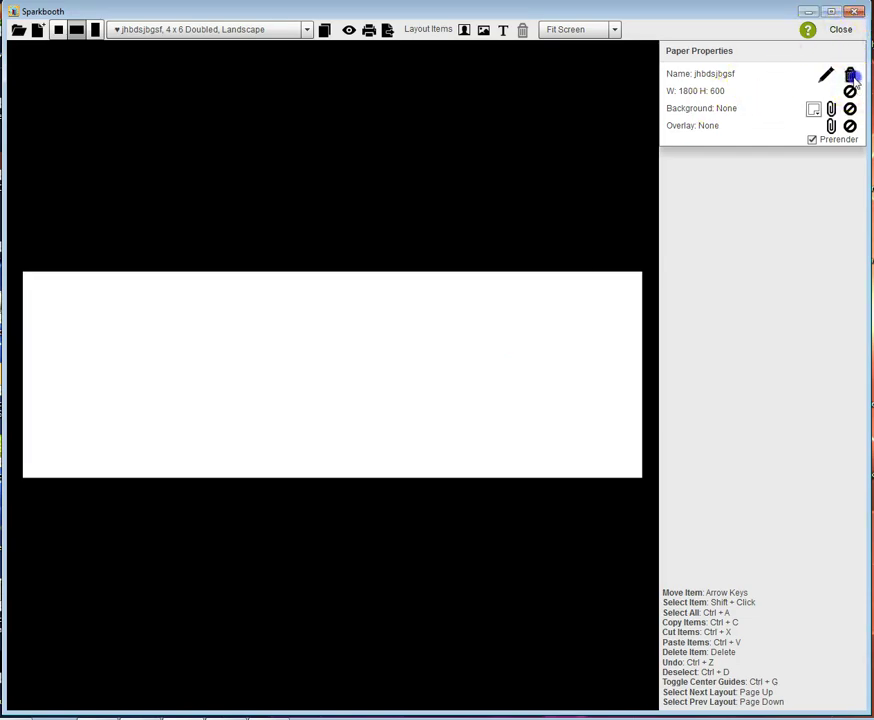
pyautogui.click(851, 75)
pyautogui.click(419, 386)
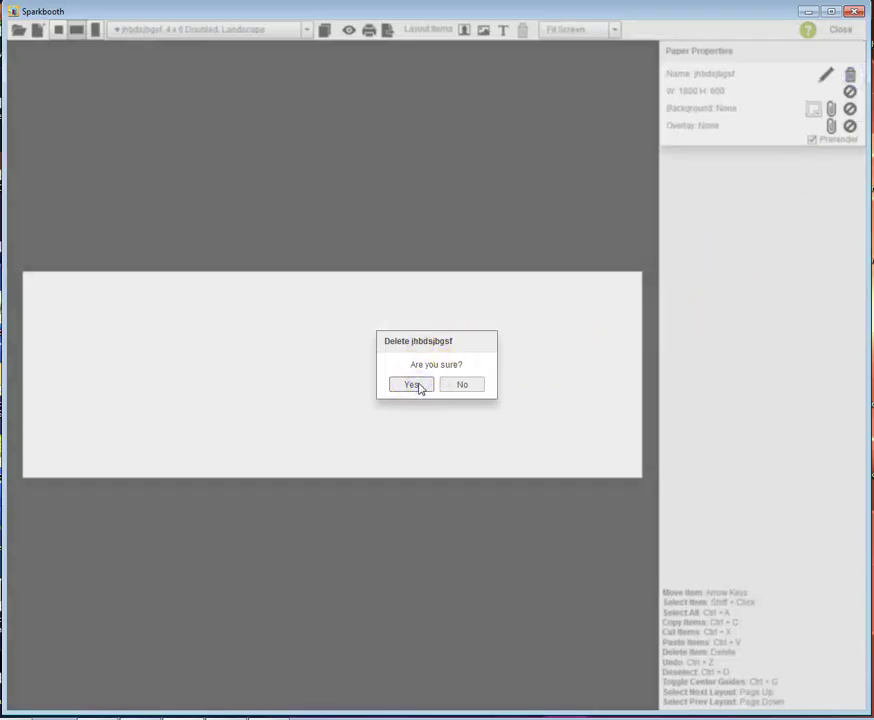